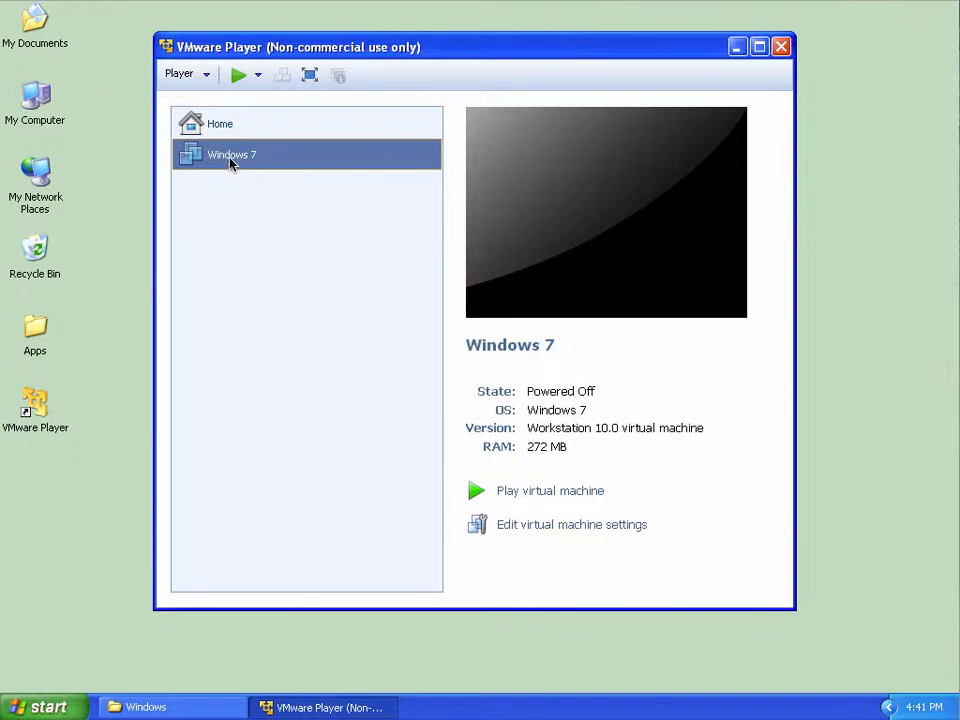
# Step: Set the Windows 7 virtual machine's CD/DVD drive to use the Windows ISO image file and save the settings
pyautogui.click(527, 526)
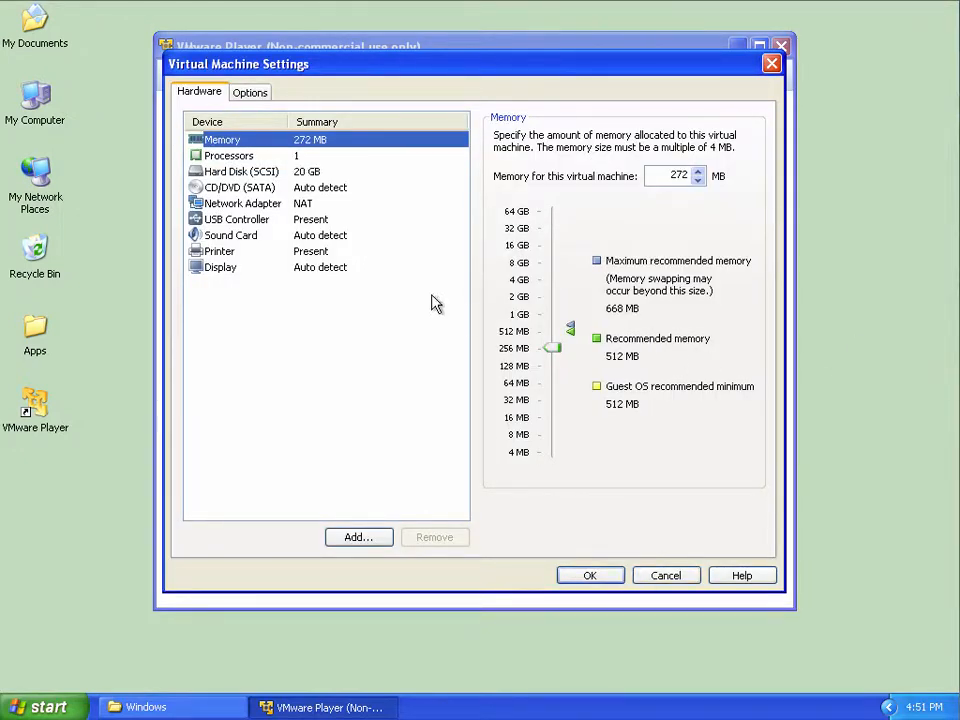
pyautogui.click(208, 190)
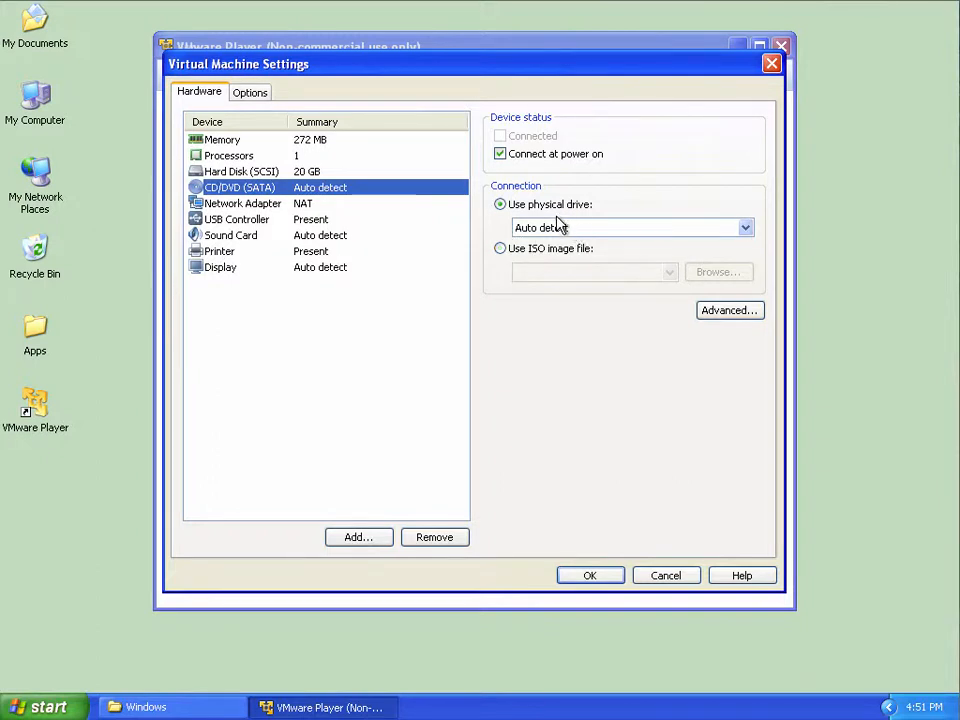
pyautogui.click(501, 250)
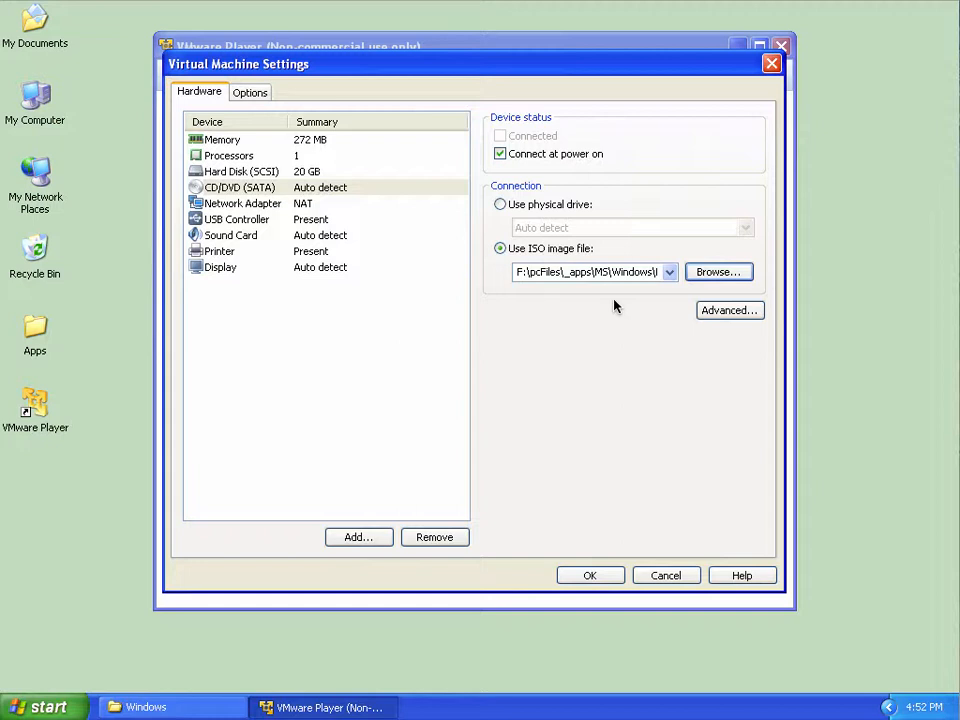
pyautogui.click(590, 576)
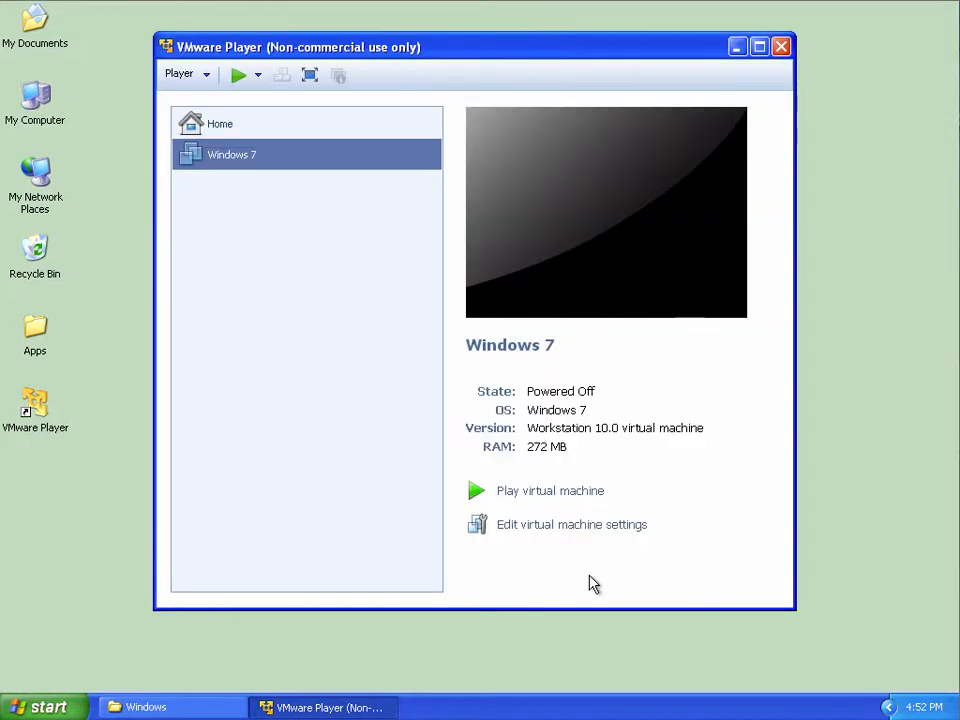
# Step: Power on the Windows 7 virtual machine and postpone the VMware Tools download
pyautogui.doubleClick(231, 165)
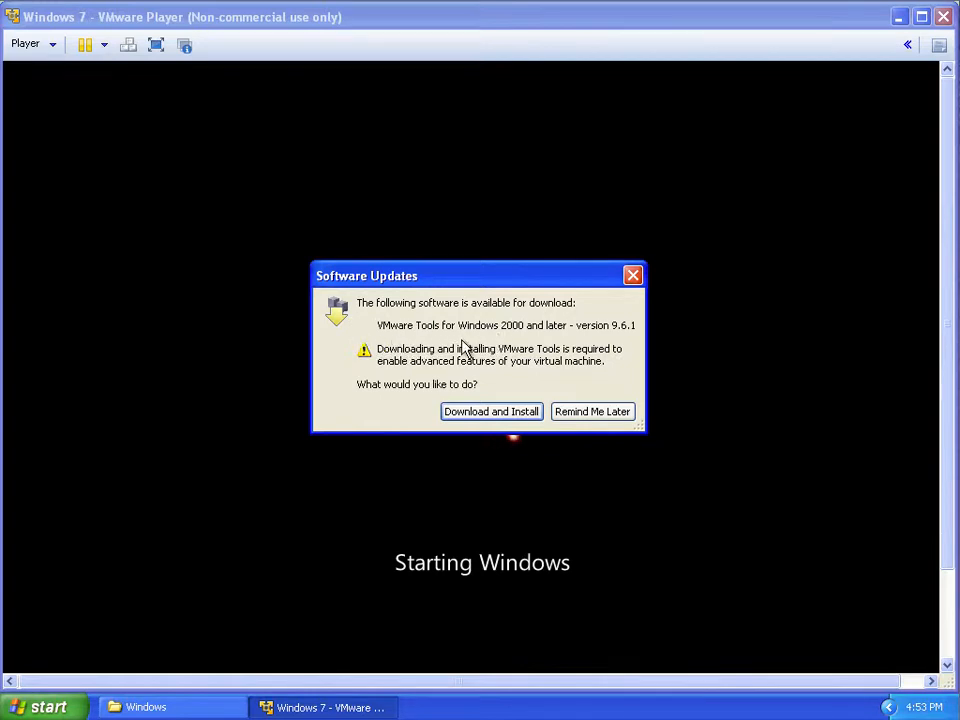
pyautogui.click(603, 412)
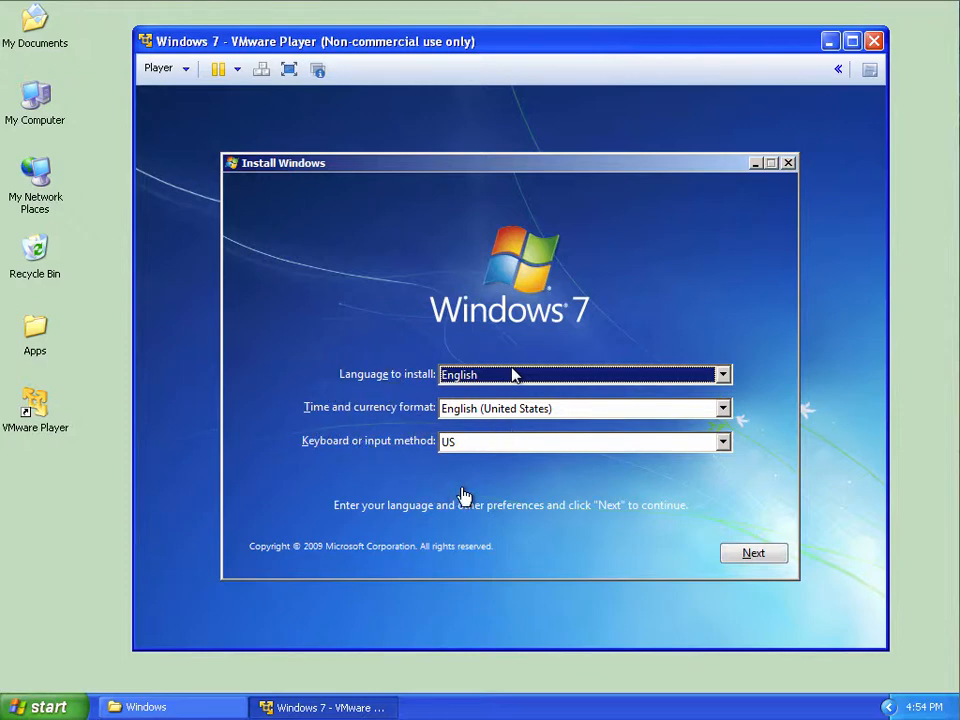
# Step: Keep English and the English (United States) format in Windows setup, and try to start the installation
pyautogui.click(521, 378)
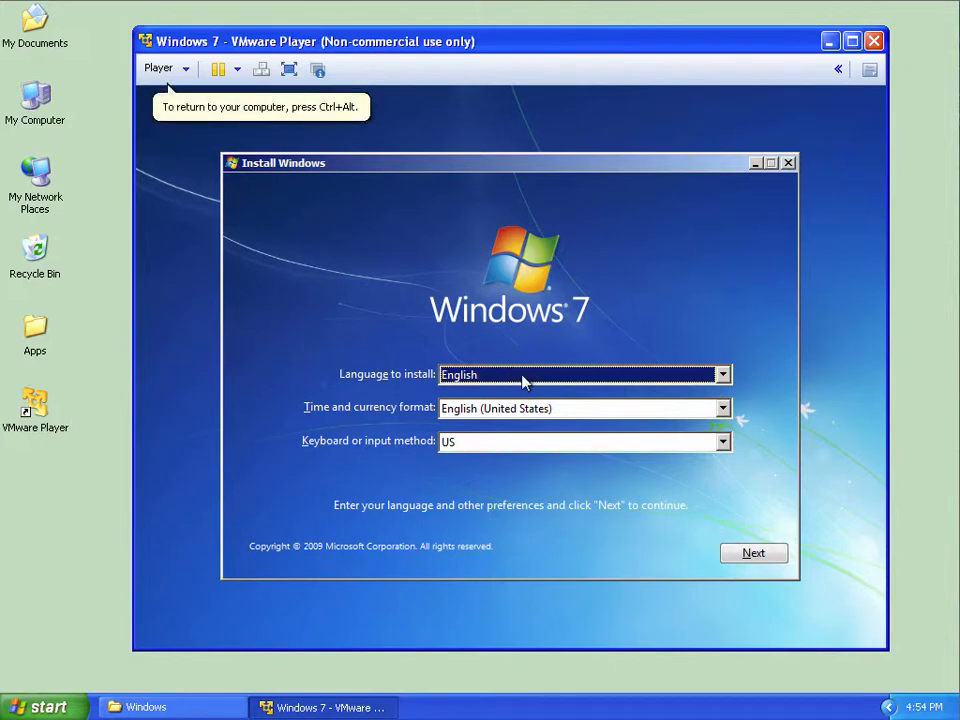
pyautogui.click(523, 379)
pyautogui.click(521, 393)
pyautogui.click(518, 408)
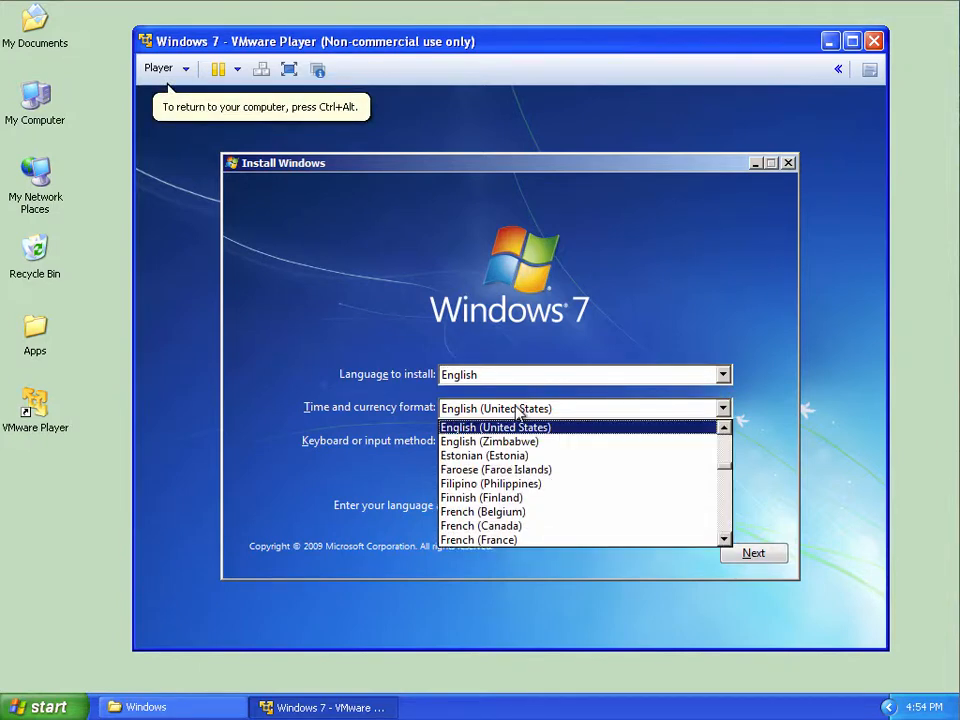
pyautogui.click(518, 410)
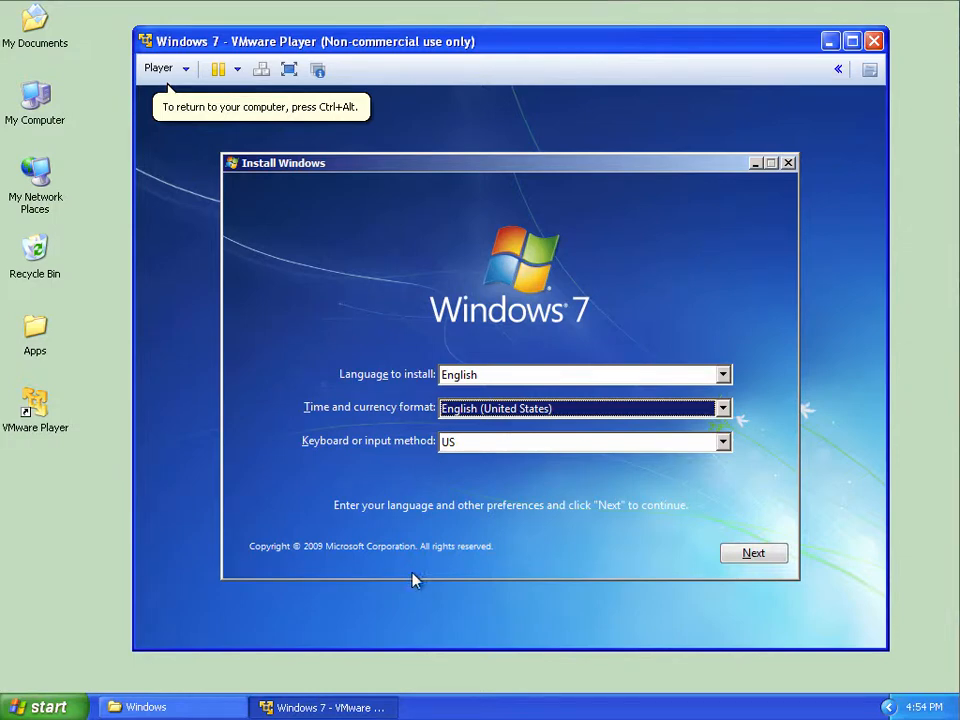
pyautogui.click(748, 562)
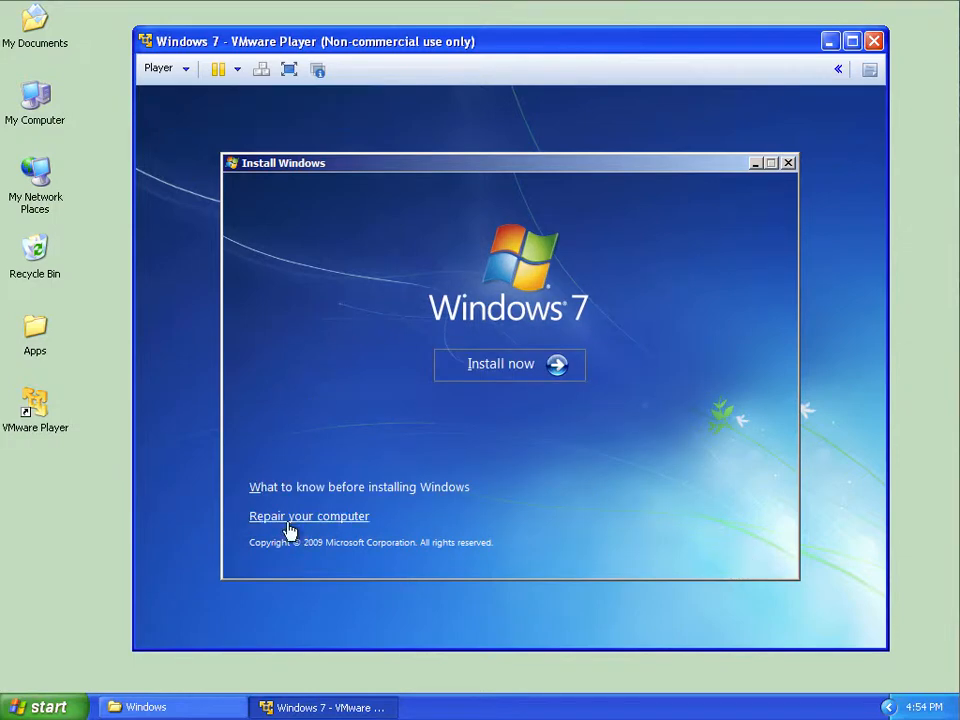
pyautogui.click(488, 368)
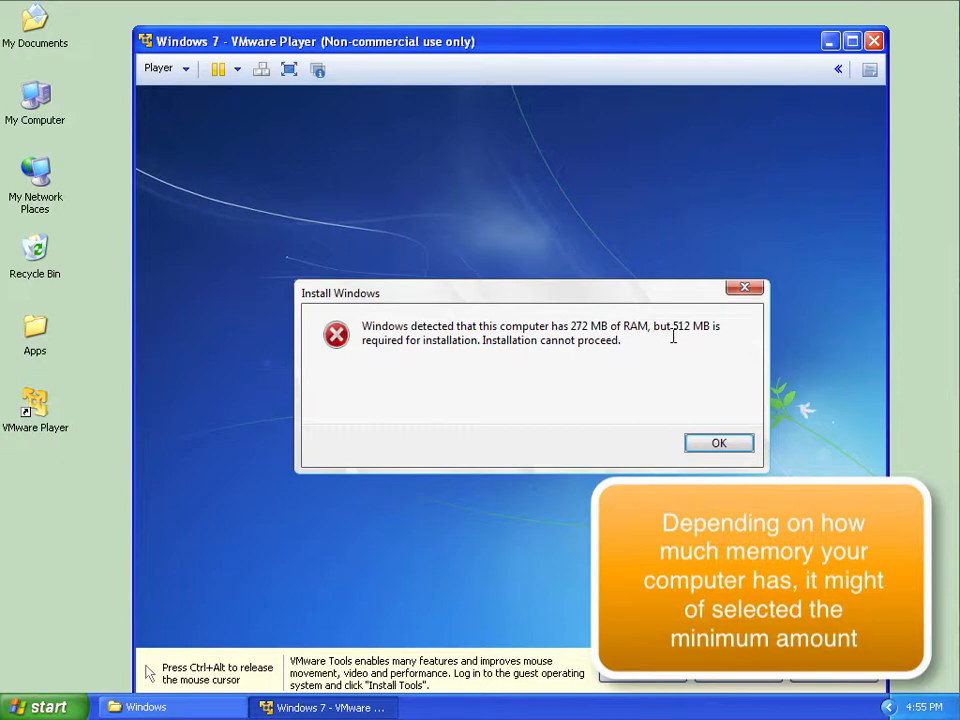
# Step: Dismiss the memory error and cancel the Windows installation
pyautogui.click(718, 443)
pyautogui.click(789, 163)
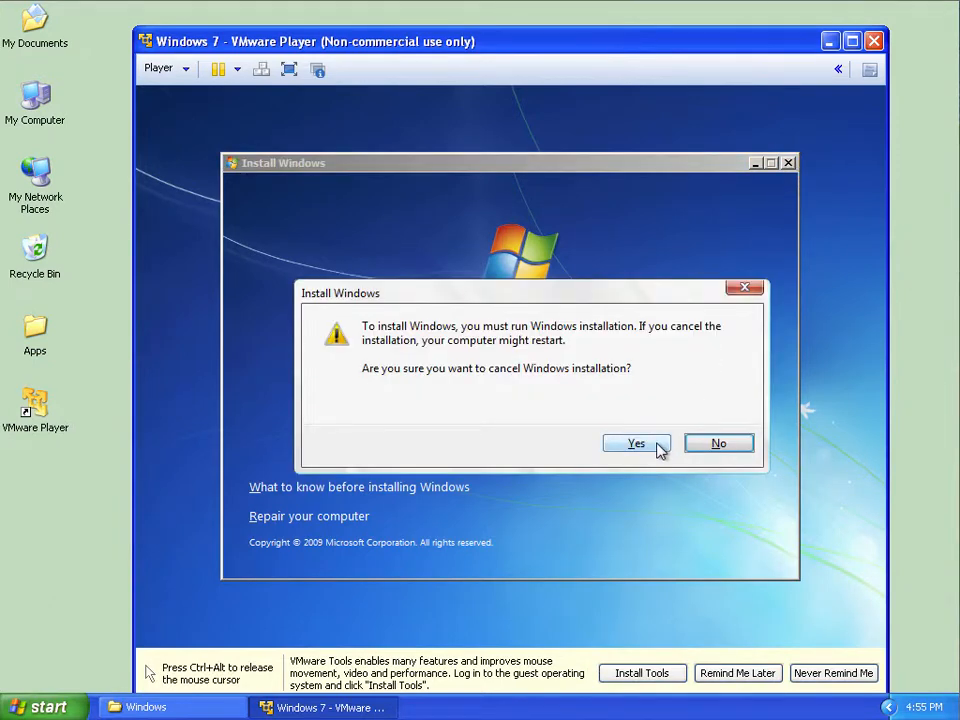
pyautogui.click(658, 447)
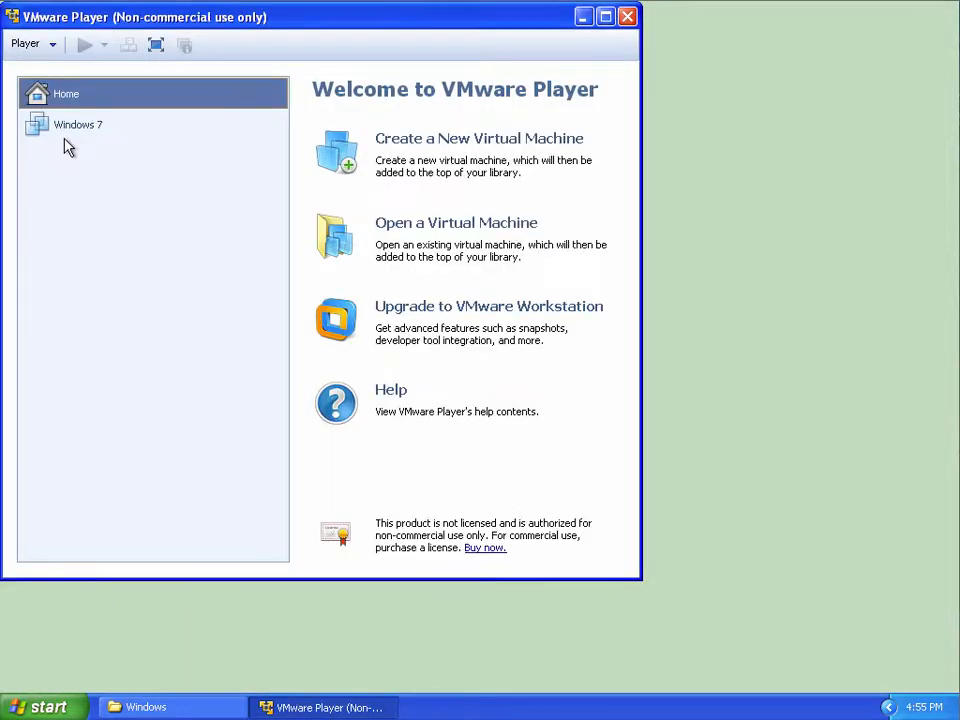
# Step: Set the Windows 7 virtual machine's memory to 512 MB and save the settings
pyautogui.click(72, 128)
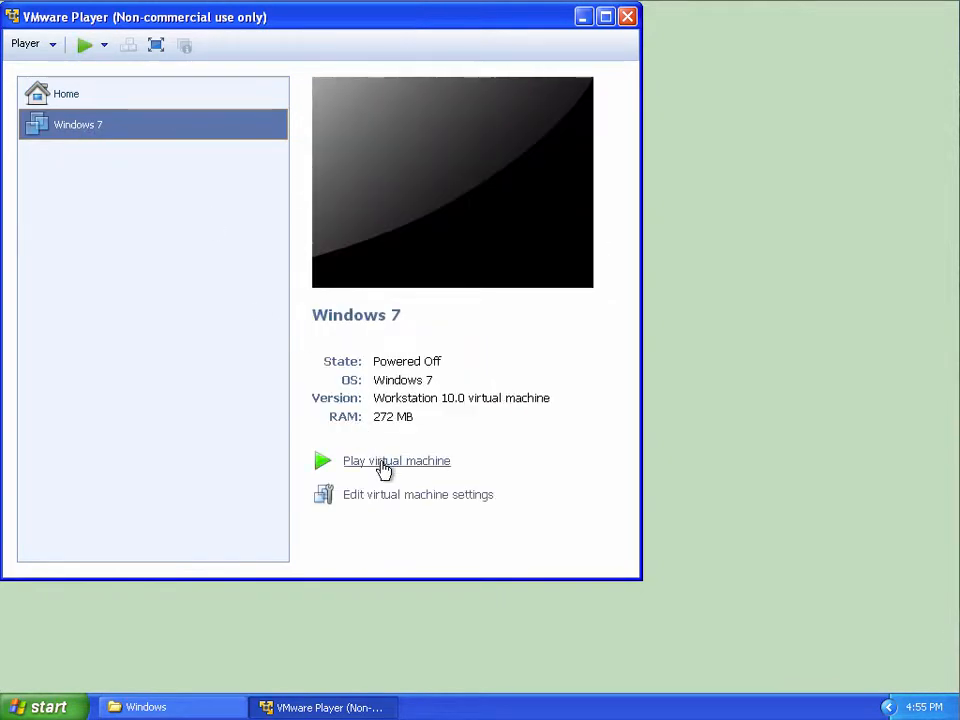
pyautogui.click(392, 494)
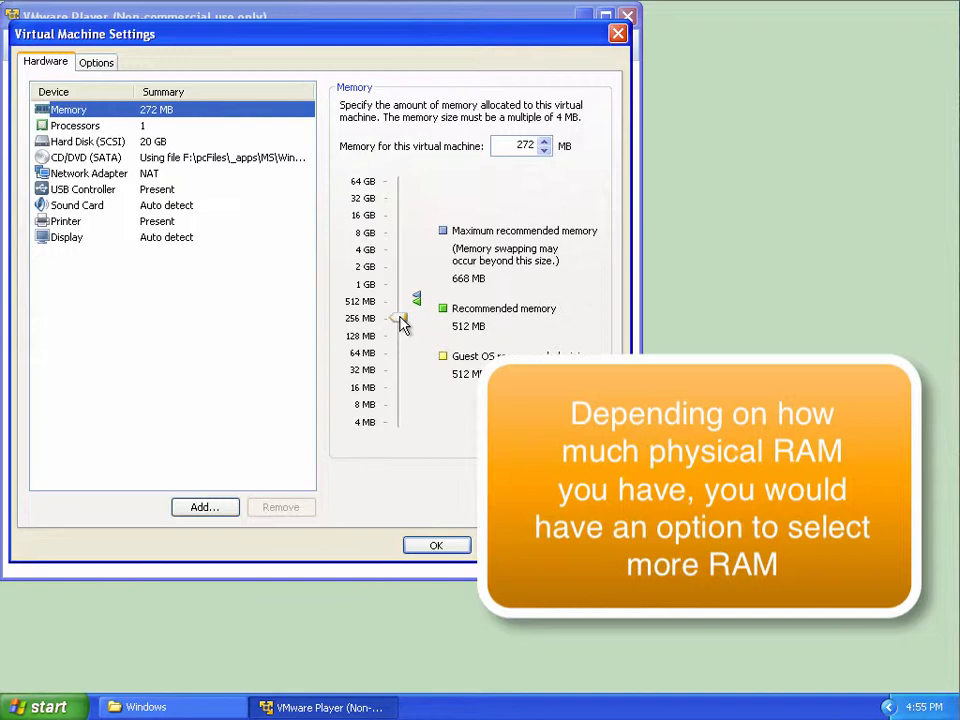
pyautogui.moveTo(403, 321); pyautogui.dragTo(400, 308)
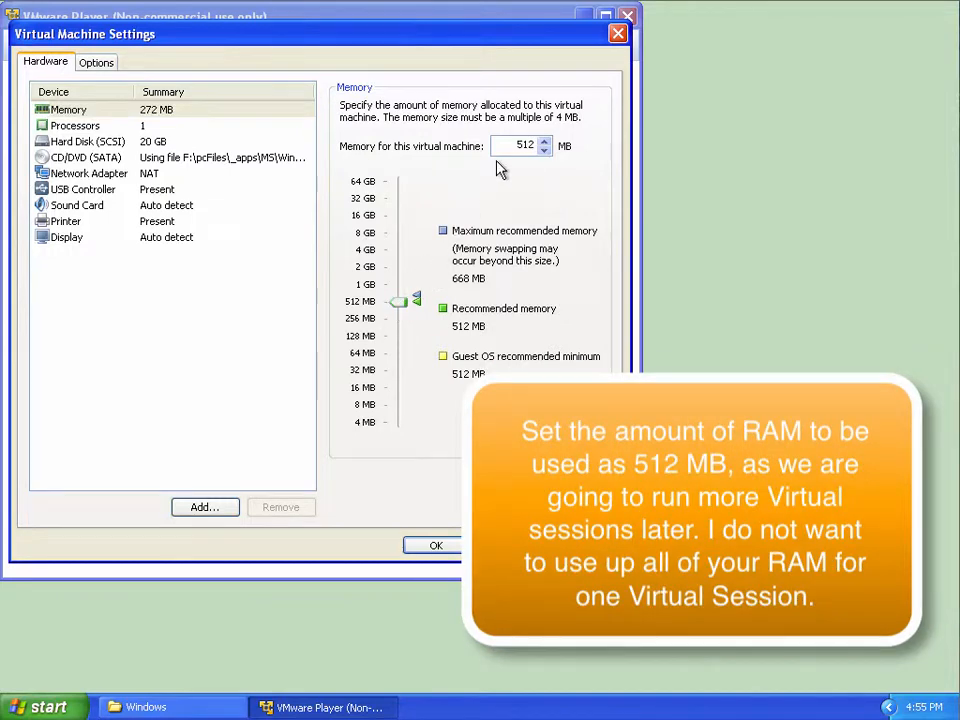
pyautogui.click(436, 545)
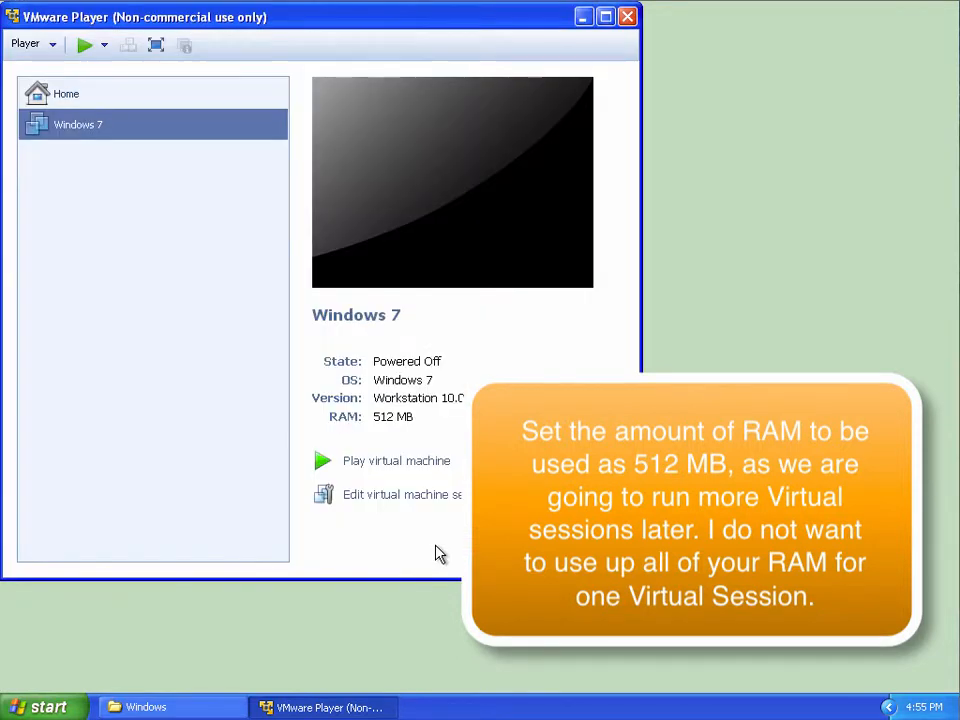
# Step: Power on the Windows 7 virtual machine again and start the Windows installation with the default language, format and keyboard settings
pyautogui.moveTo(317, 11); pyautogui.dragTo(521, 43)
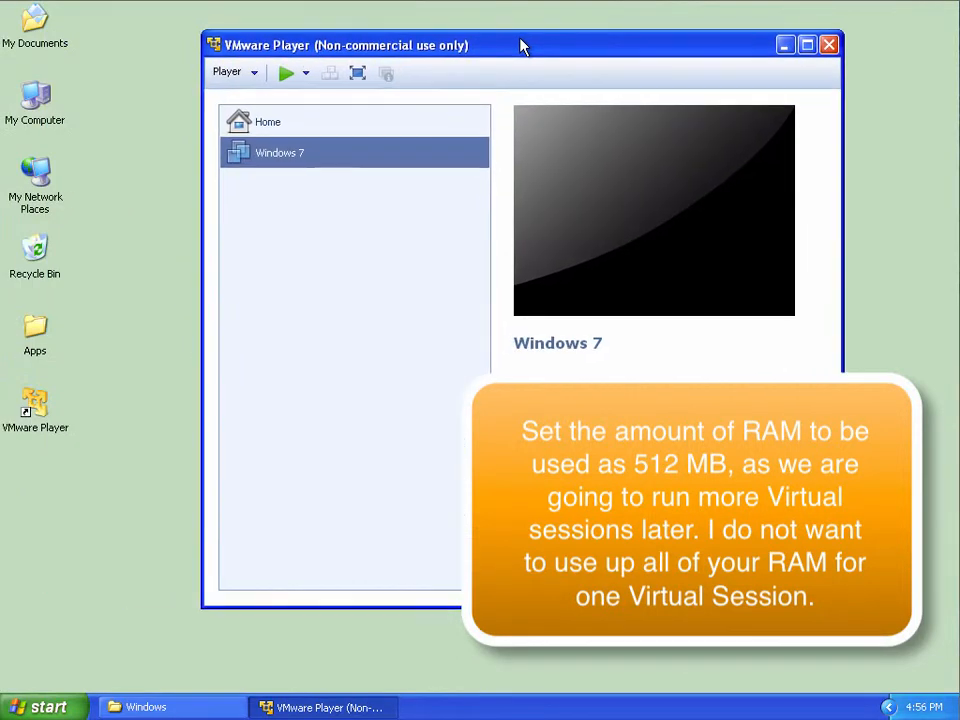
pyautogui.click(615, 490)
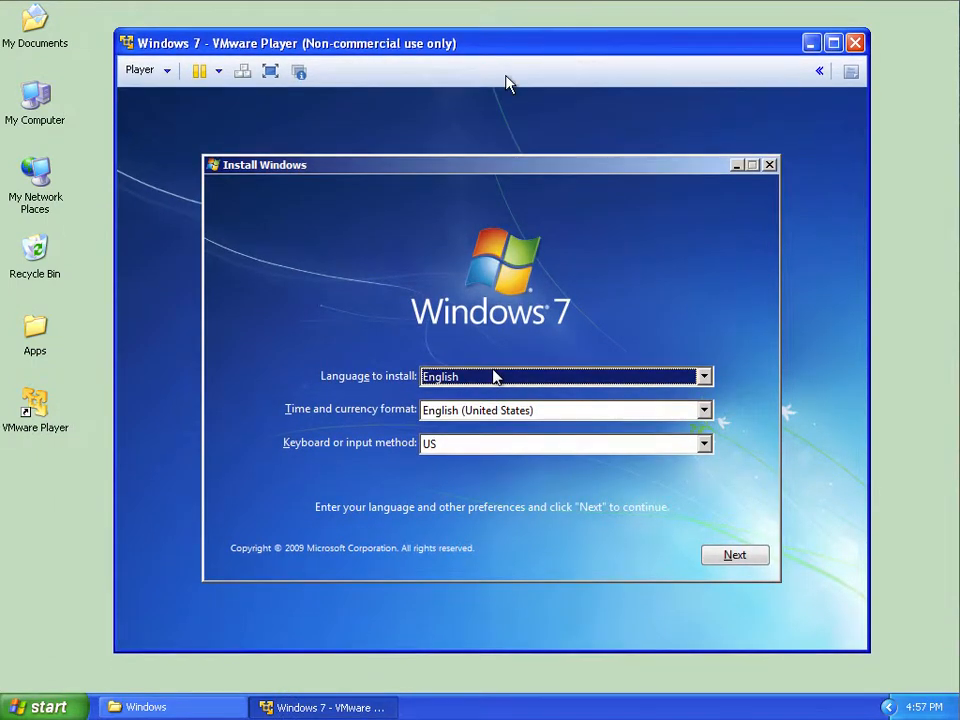
pyautogui.click(733, 557)
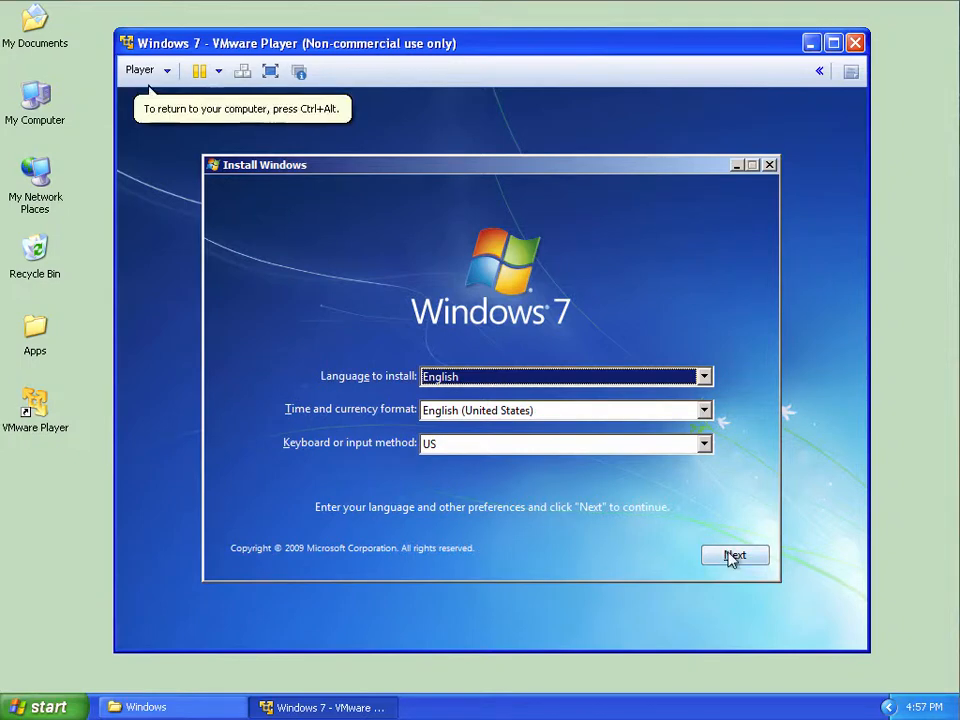
pyautogui.click(455, 369)
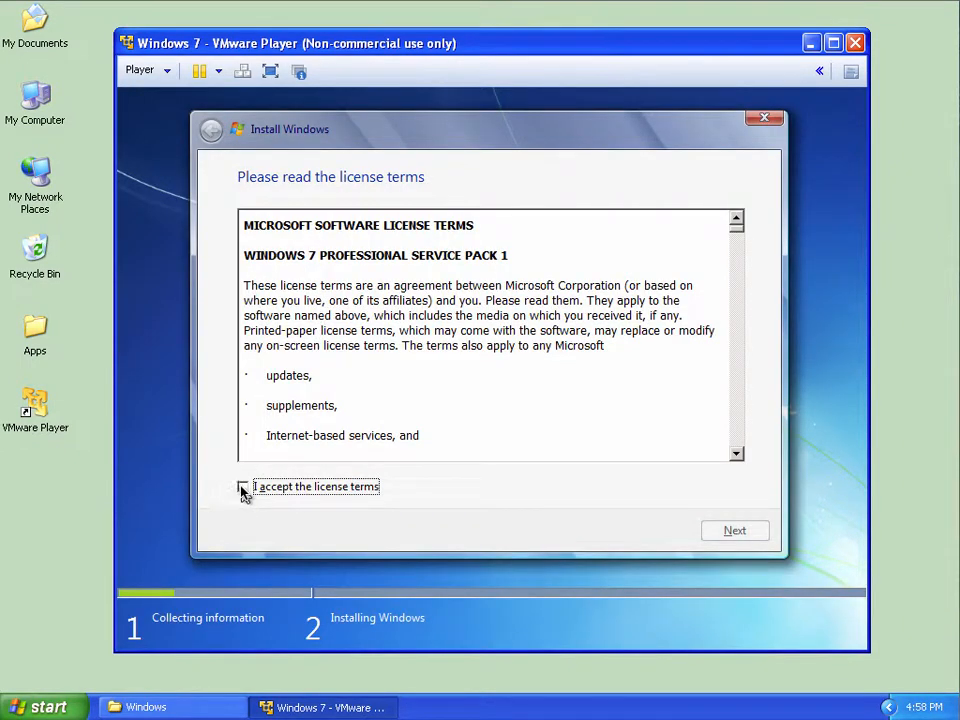
# Step: Accept the Windows 7 license terms and choose the Custom (advanced) installation type
pyautogui.click(242, 487)
pyautogui.click(746, 533)
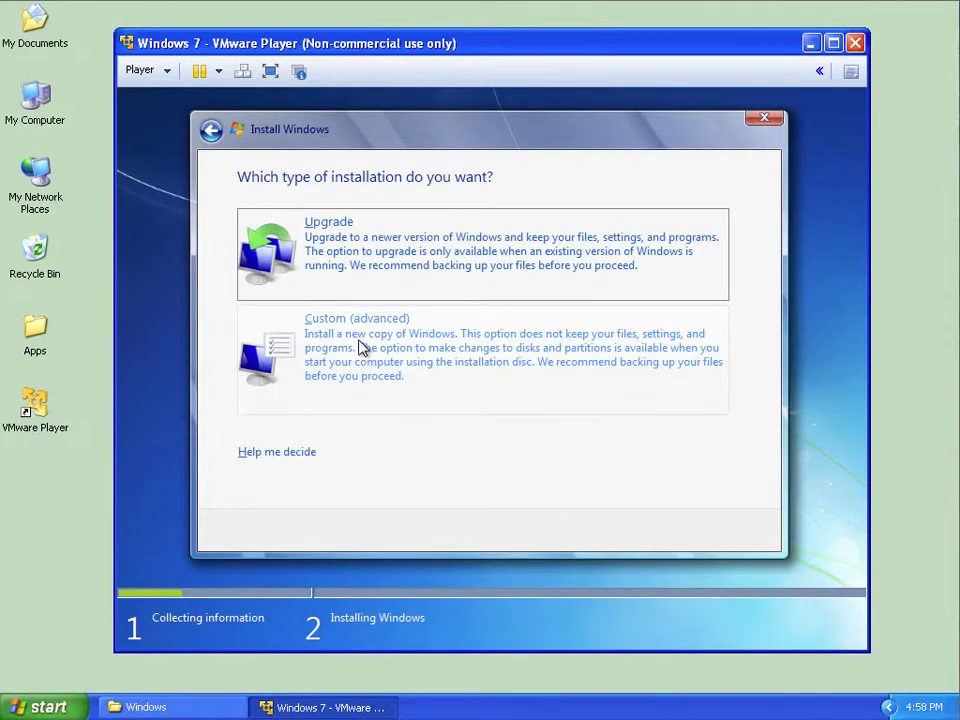
pyautogui.click(412, 352)
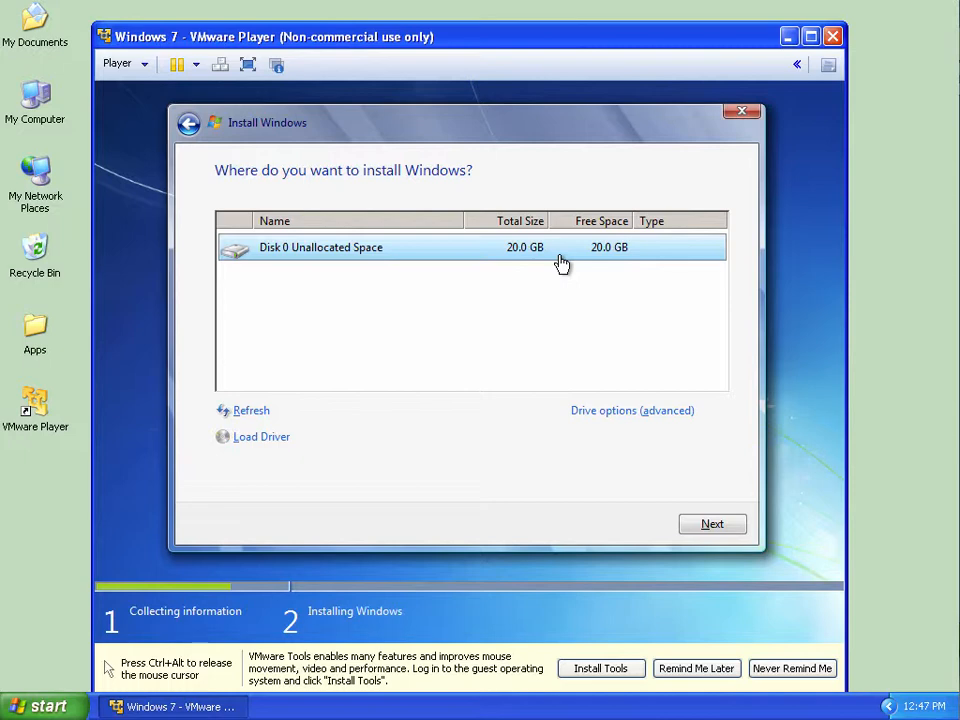
# Step: Create a new 15000 MB partition in the Disk 0 unallocated space, allowing the additional system partitions
pyautogui.click(603, 414)
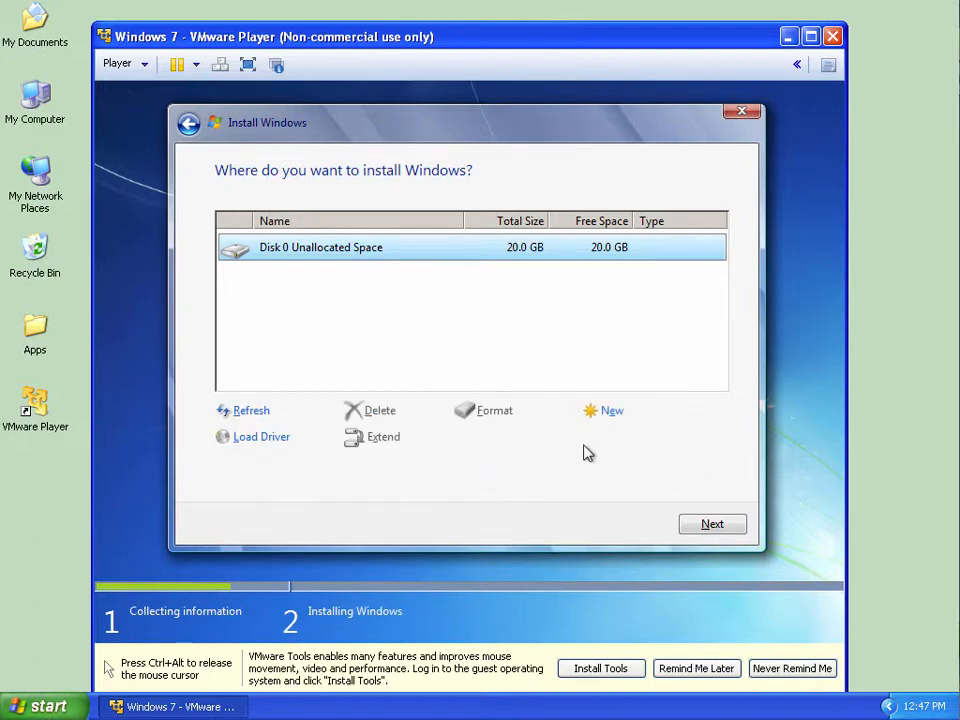
pyautogui.click(612, 412)
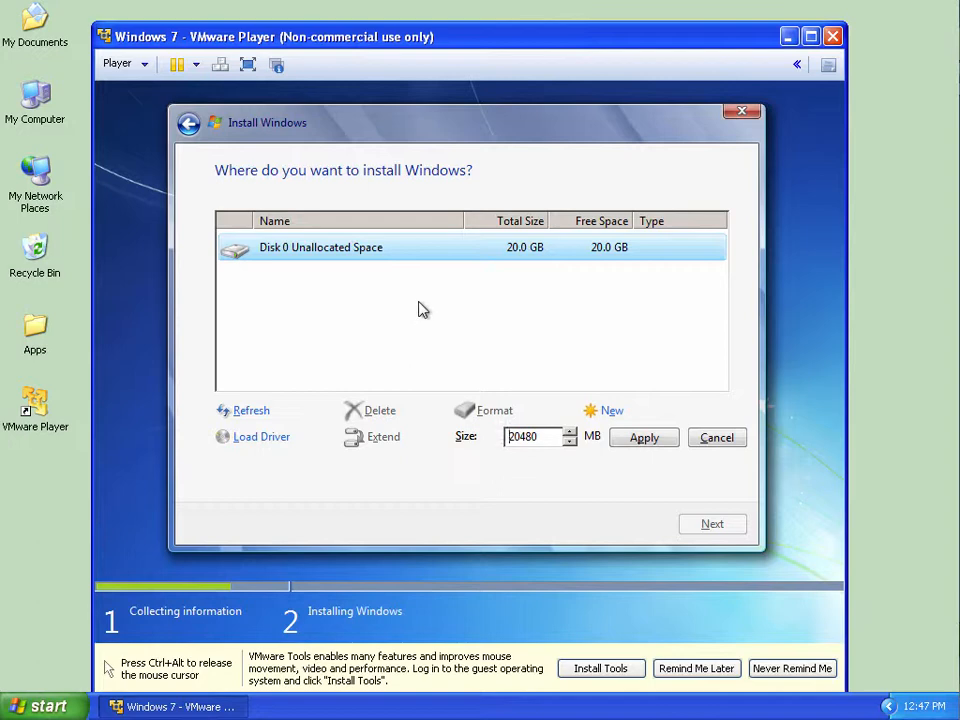
pyautogui.doubleClick(542, 445)
pyautogui.click(542, 445)
pyautogui.press('BackSpace')
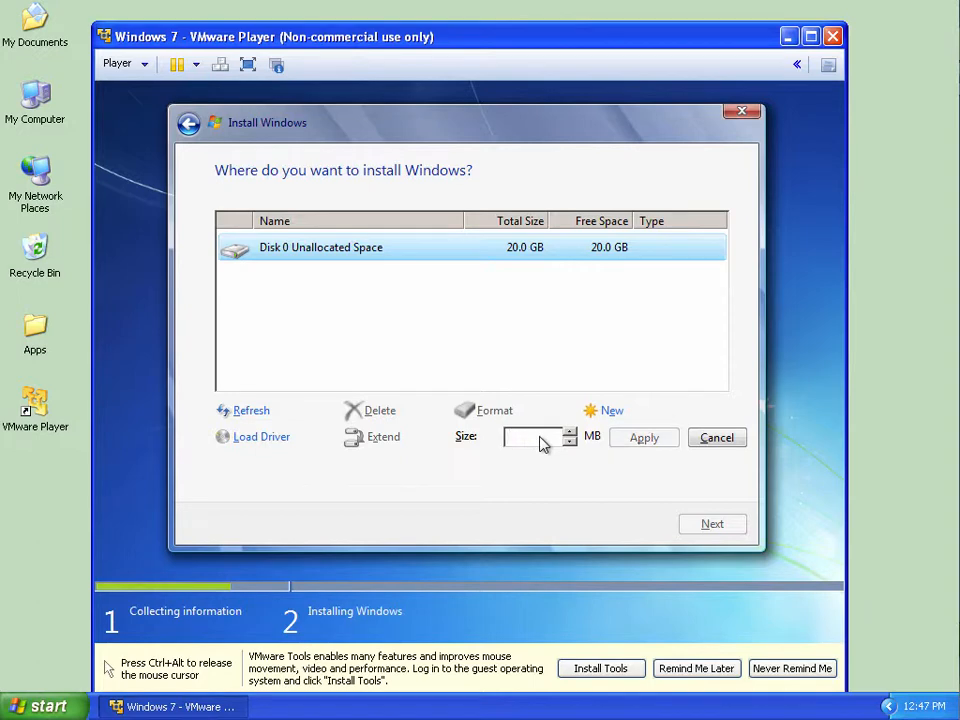
pyautogui.write('150')
pyautogui.write('00')
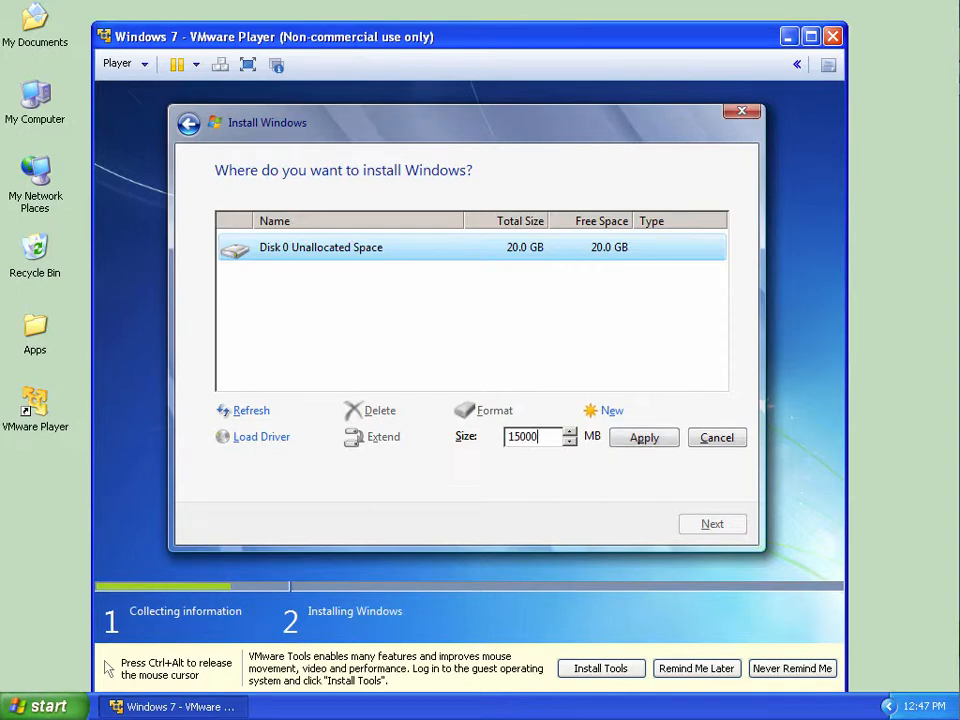
pyautogui.click(660, 448)
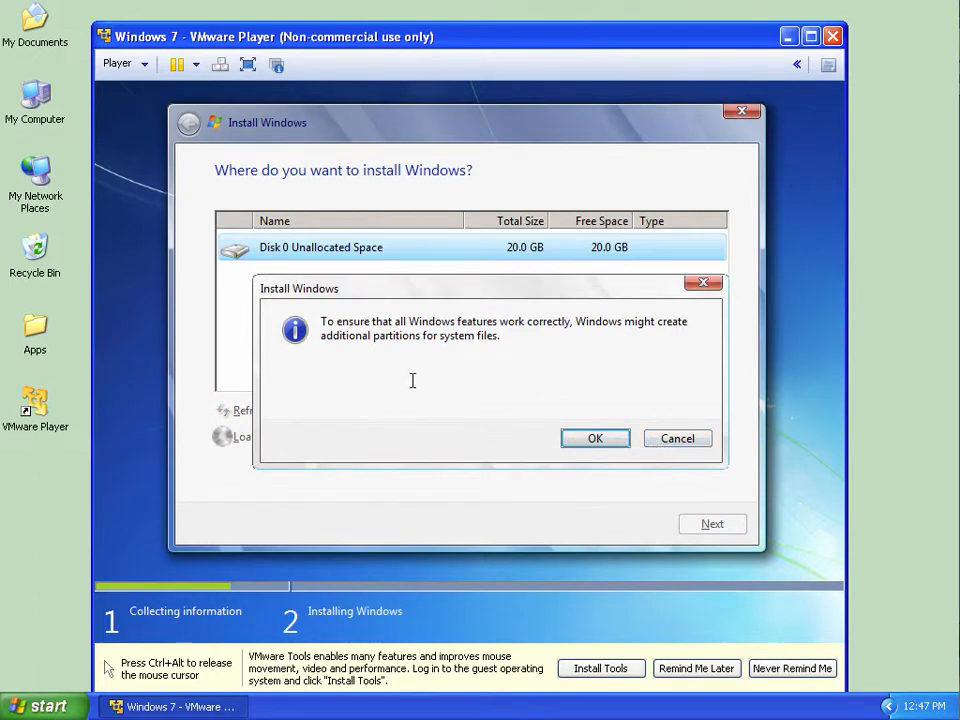
pyautogui.click(603, 444)
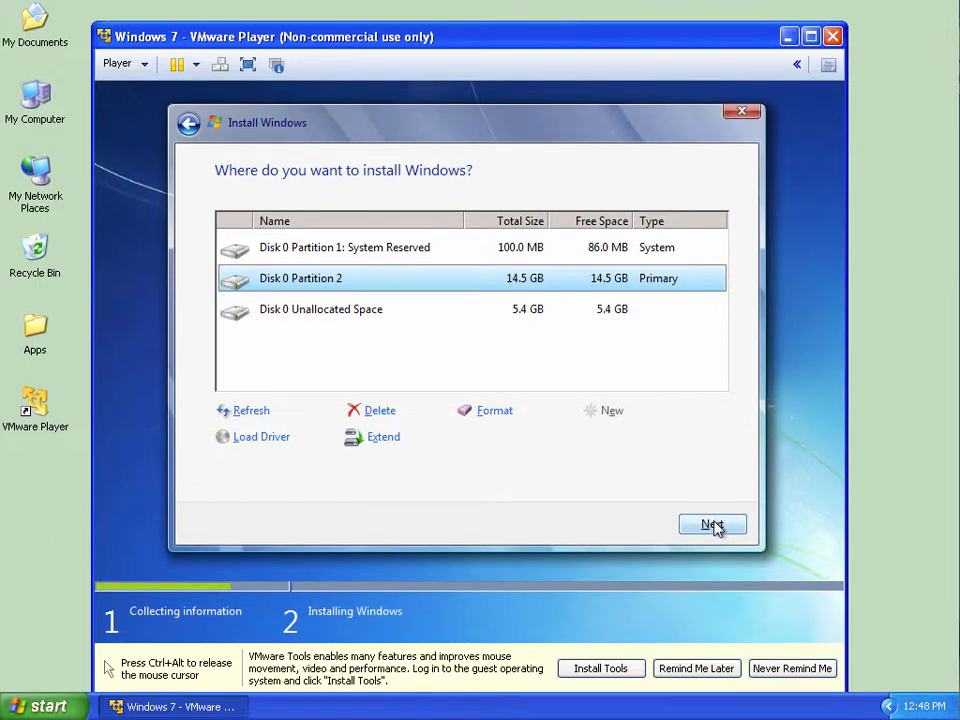
# Step: Install Windows on Disk 0 Partition 2 and move the virtual machine window clear of the desktop icons
pyautogui.click(713, 523)
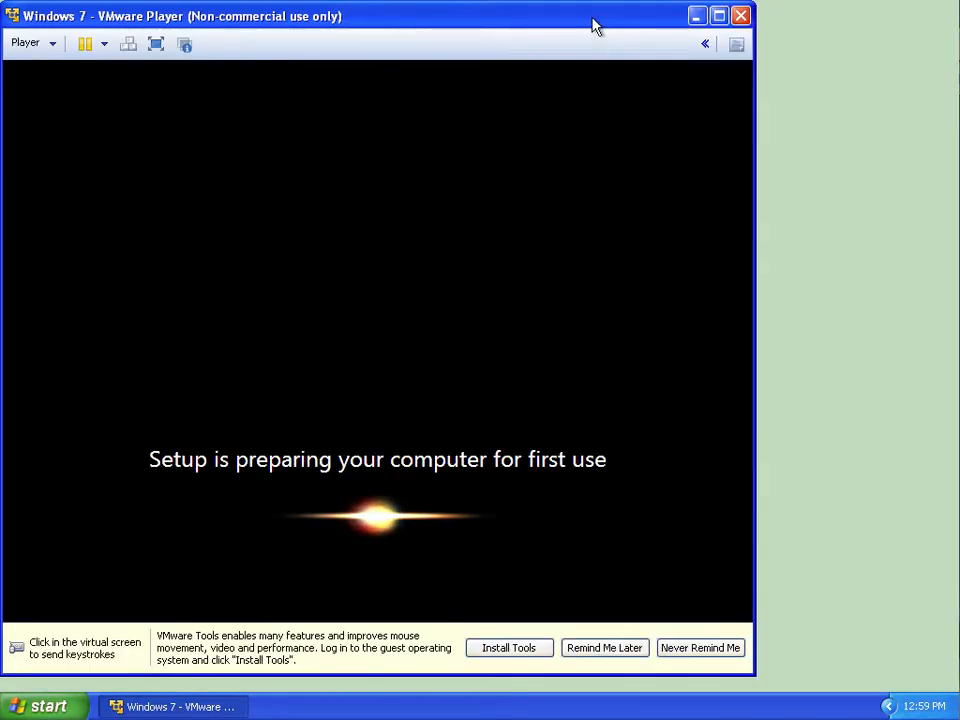
pyautogui.moveTo(591, 26); pyautogui.dragTo(677, 29)
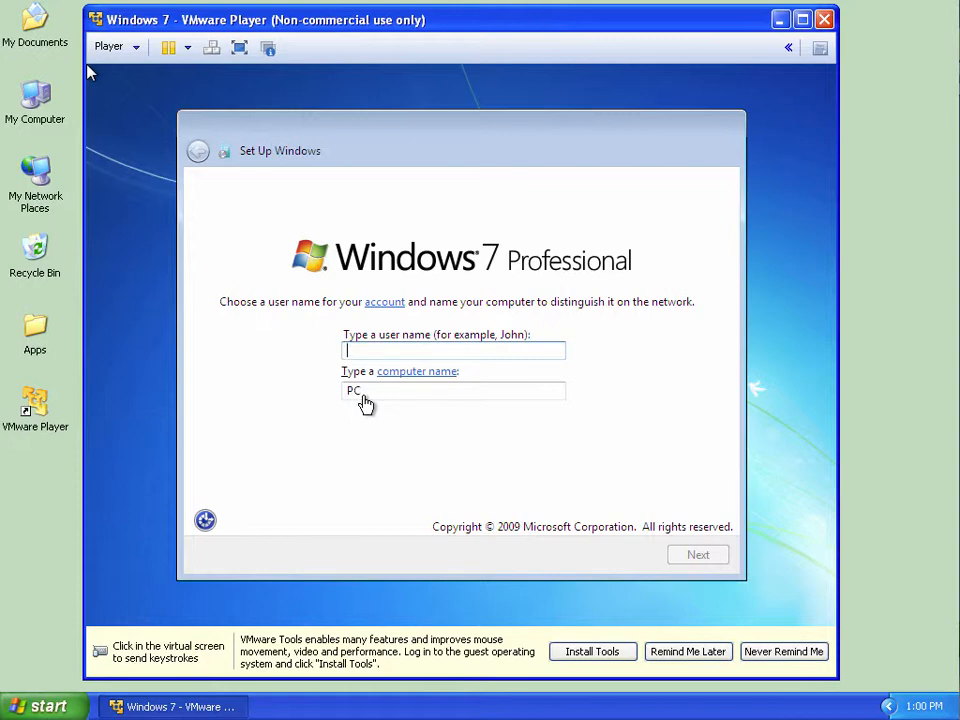
# Step: Enter the account user name, name the computer WinPC1, and continue to the password page
pyautogui.click(90, 72)
pyautogui.write('Jerry')
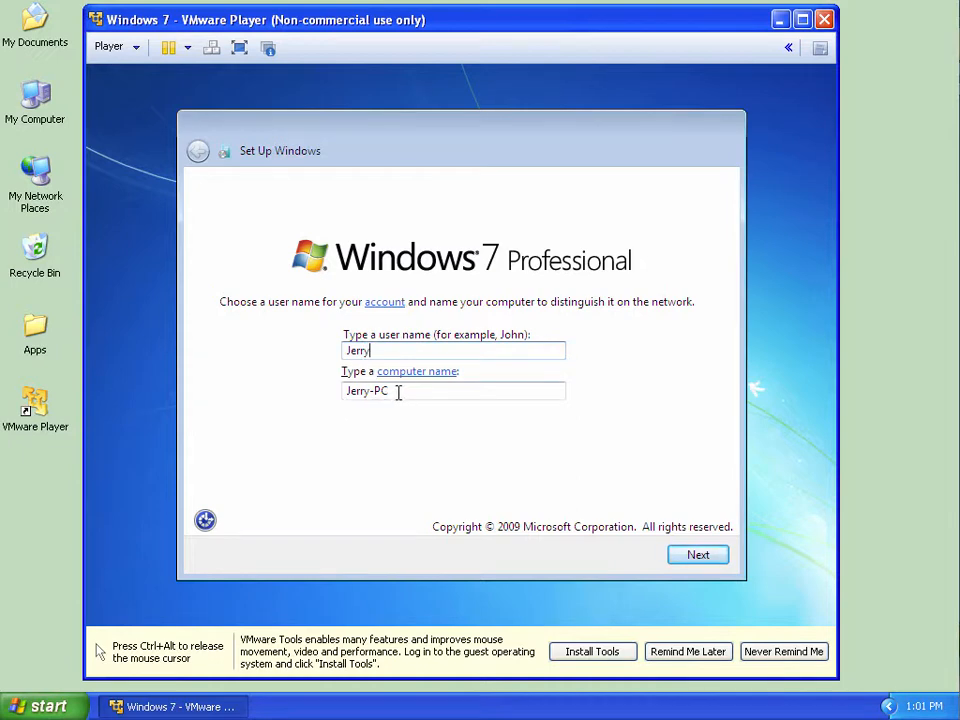
pyautogui.moveTo(347, 390); pyautogui.dragTo(426, 392)
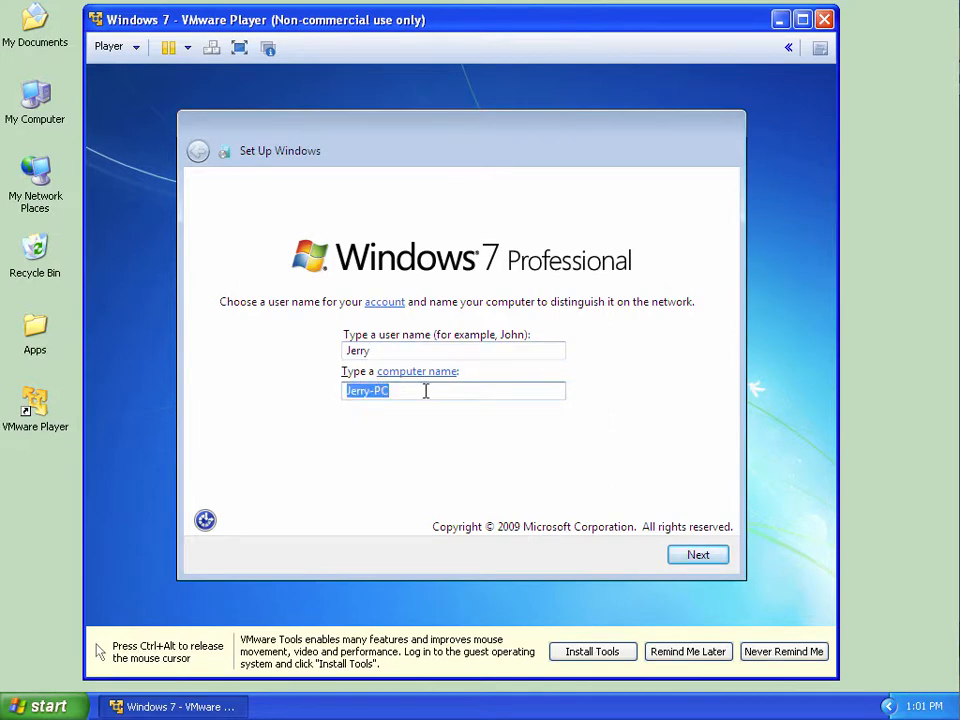
pyautogui.write('W')
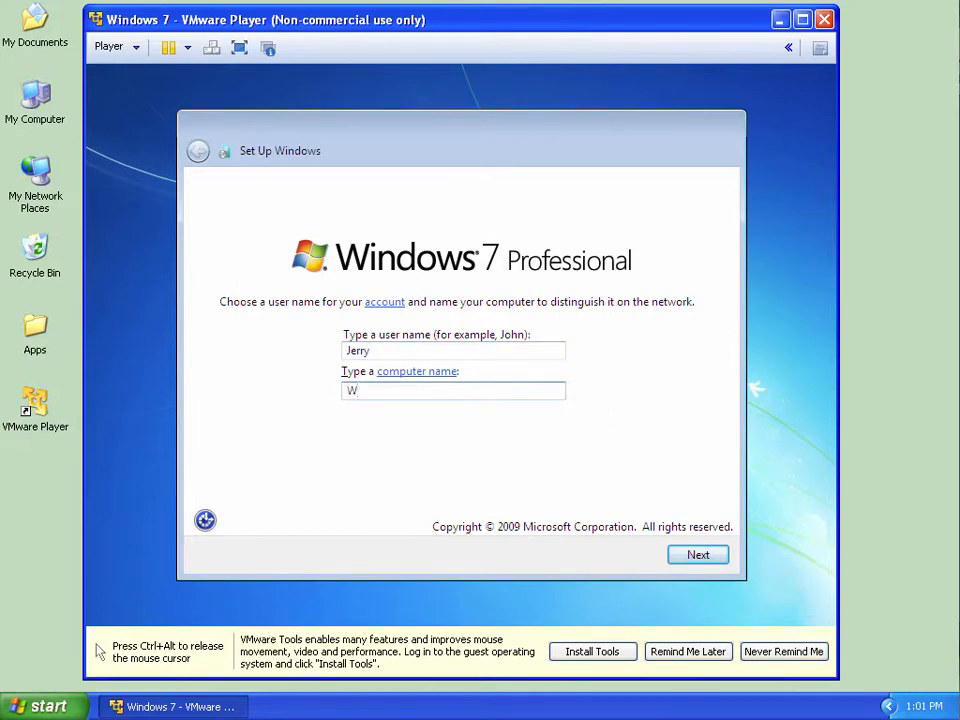
pyautogui.write('in0')
pyautogui.press('BackSpace')
pyautogui.write('PC1')
pyautogui.click(708, 556)
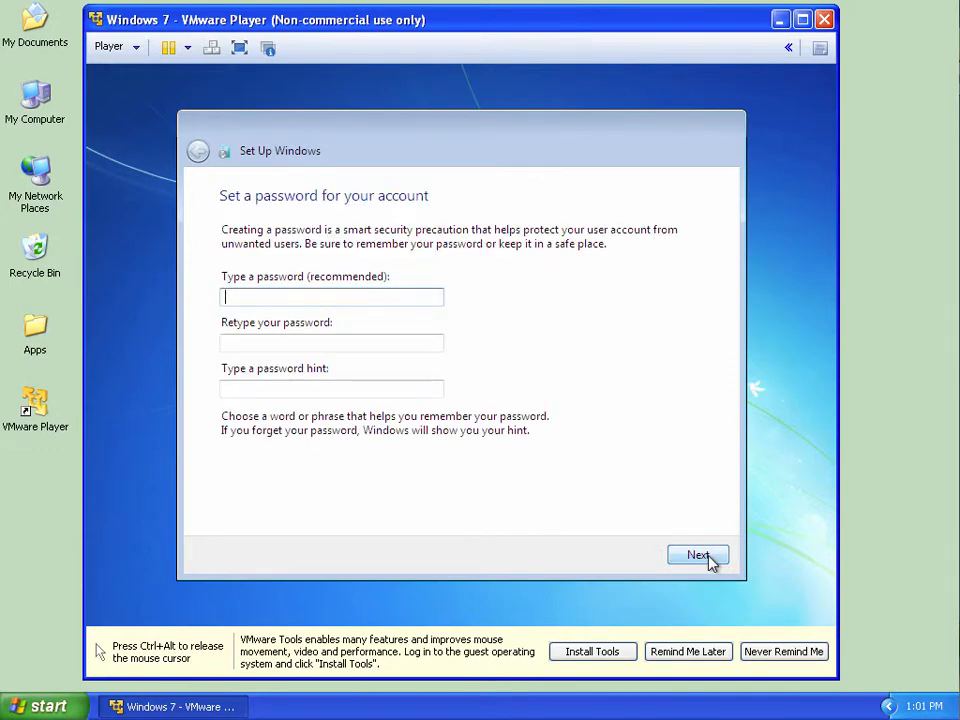
# Step: Finish the Windows setup with a blank account password, the (UTC-06:00) Central Time (US & Canada) time zone and the Home network location
pyautogui.click(708, 556)
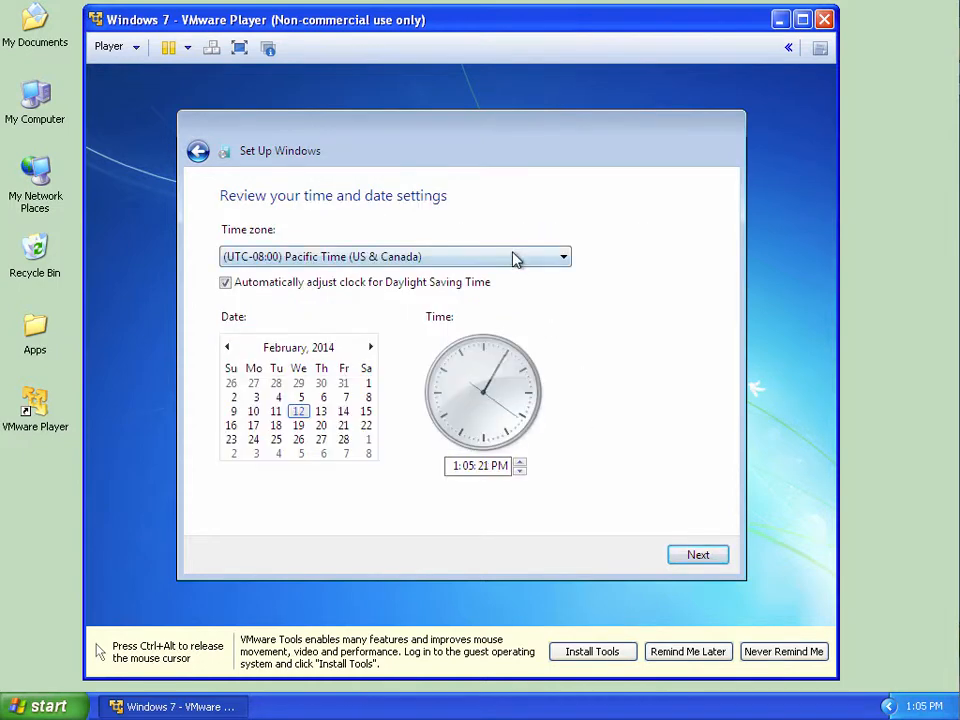
pyautogui.click(515, 258)
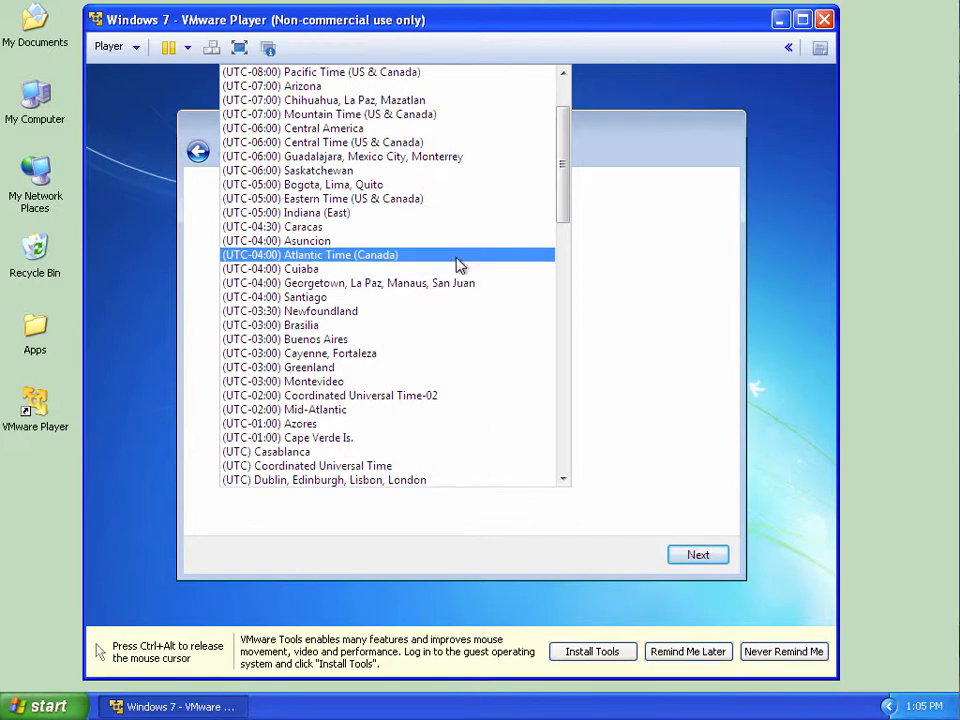
pyautogui.click(443, 142)
pyautogui.click(697, 556)
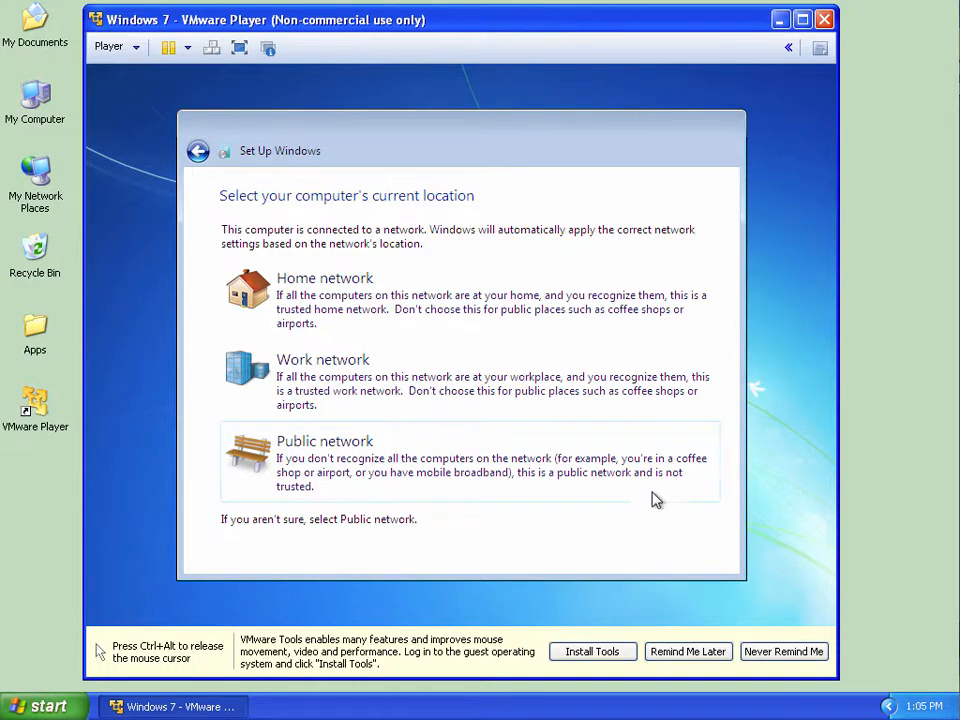
pyautogui.click(532, 318)
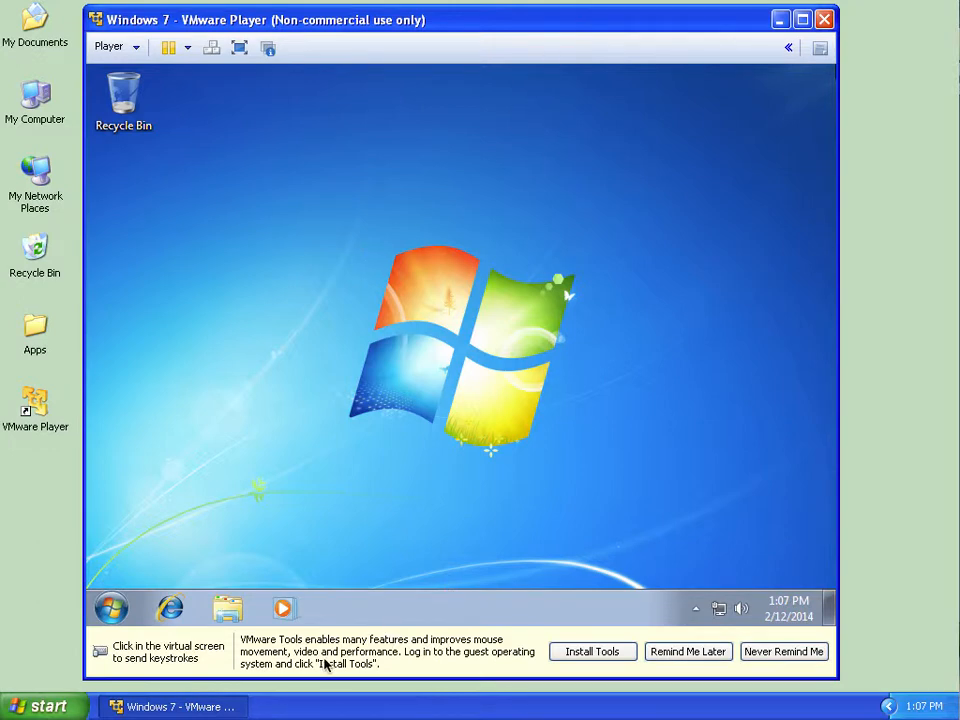
# Step: Start the download and installation of VMware Tools for Windows 2000 and later, version 9.6.1
pyautogui.click(582, 659)
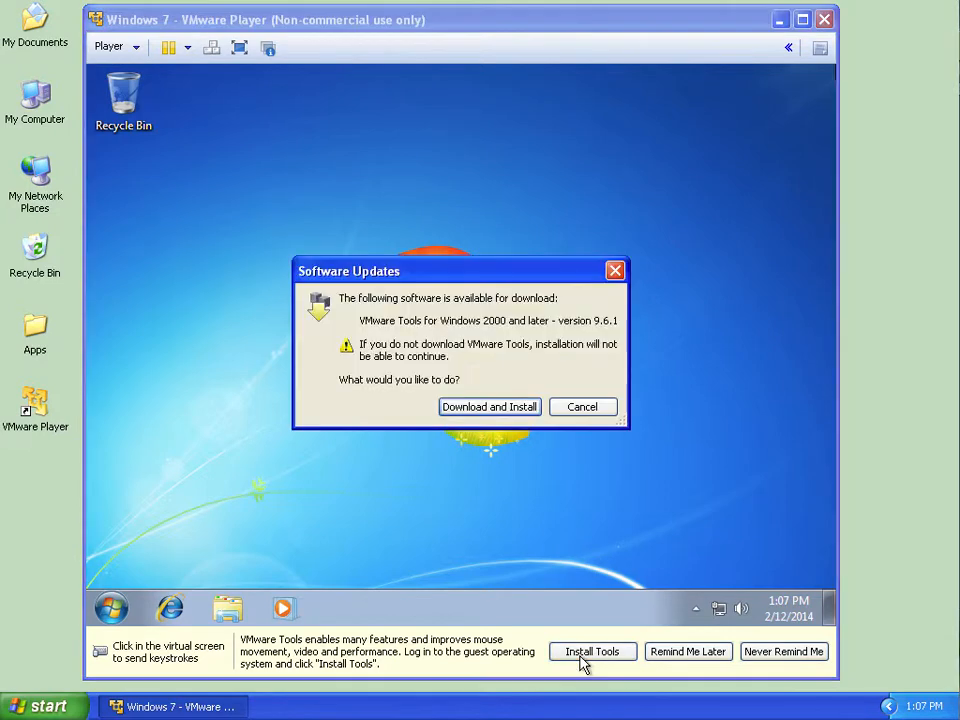
pyautogui.click(514, 412)
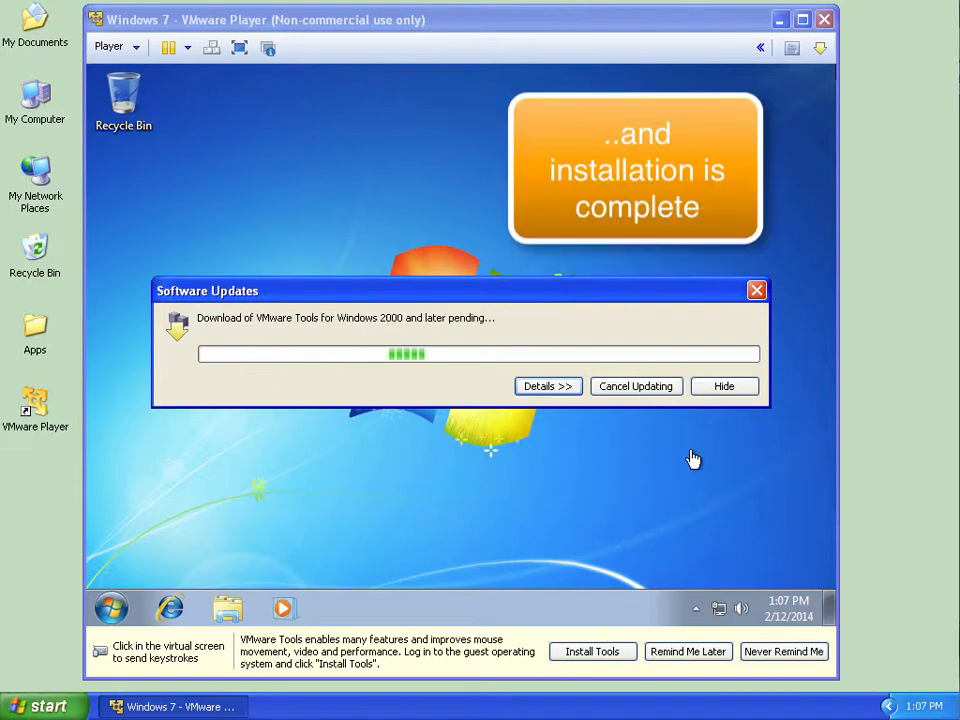